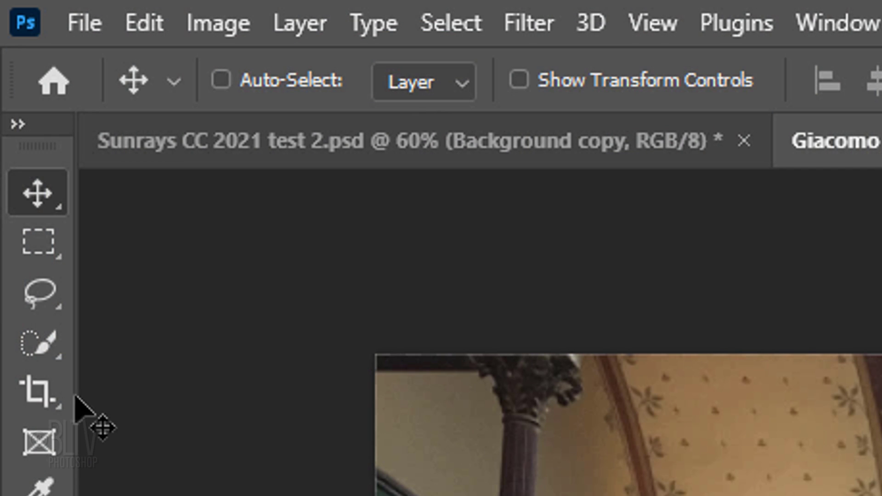
# Lasso the three arched window panes in Add mode and save the selection to a new channel
pyautogui.click(48, 354)
pyautogui.rightClick(46, 349)
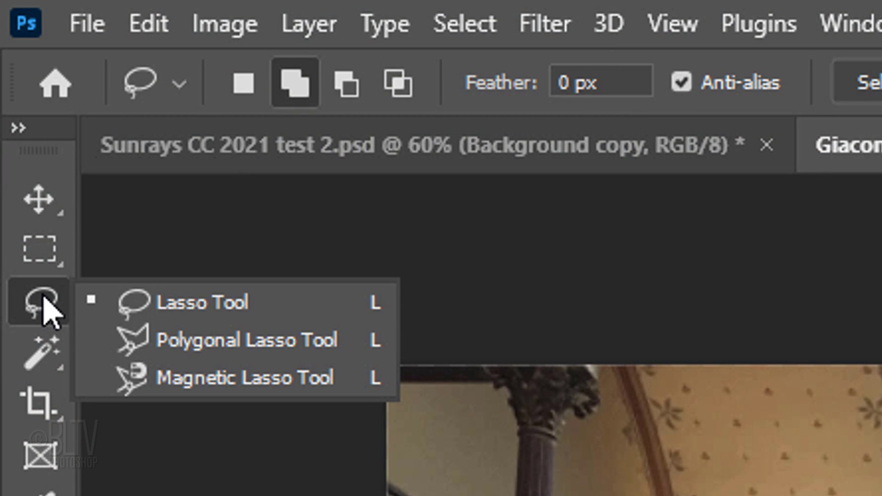
pyautogui.click(193, 305)
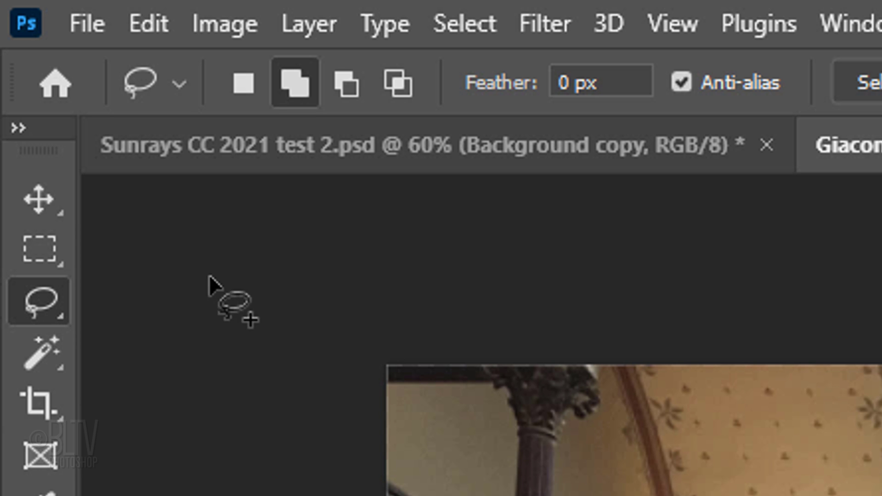
pyautogui.click(396, 82)
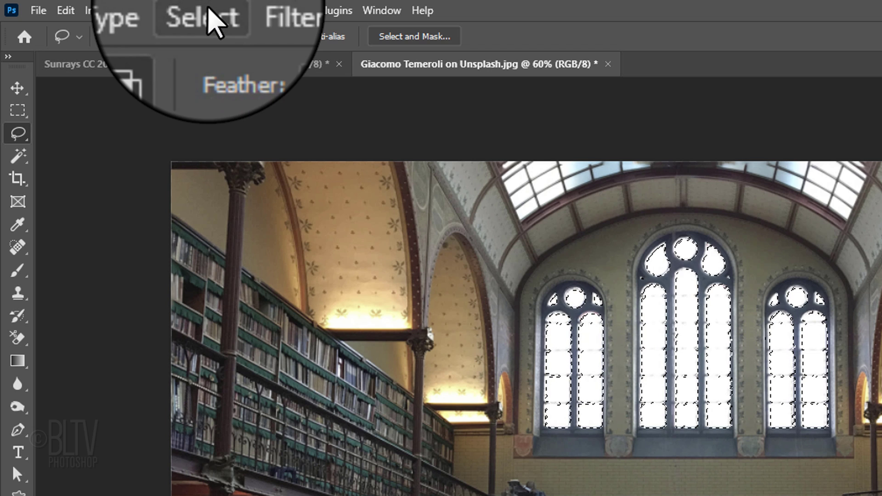
pyautogui.click(206, 10)
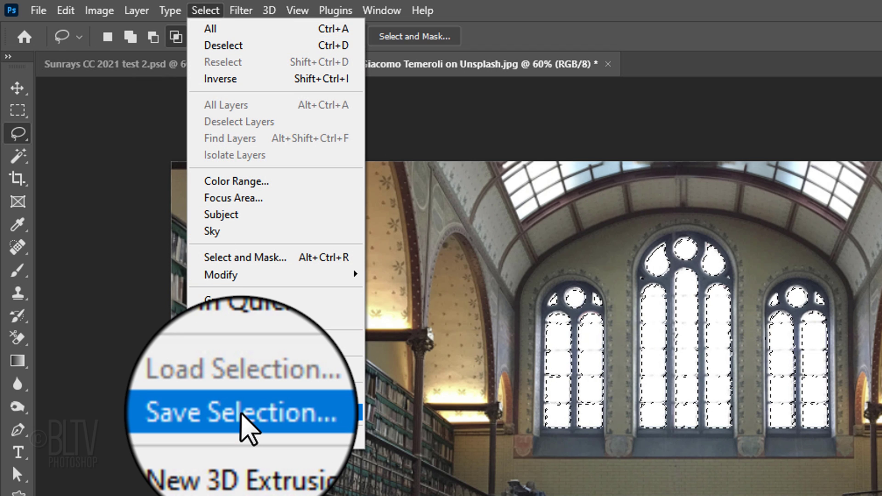
pyautogui.click(243, 412)
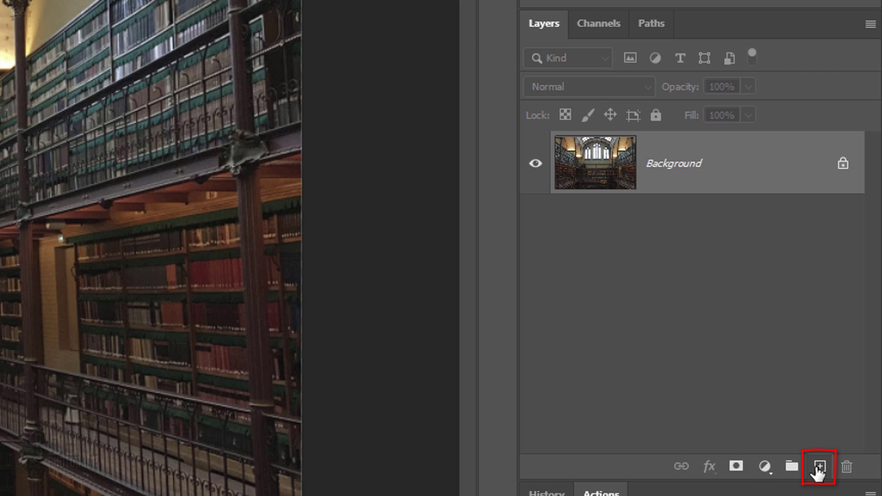
# Add a new Layer 1, fill it with black, and load the Alpha 1 window selection from Channels
pyautogui.click(818, 468)
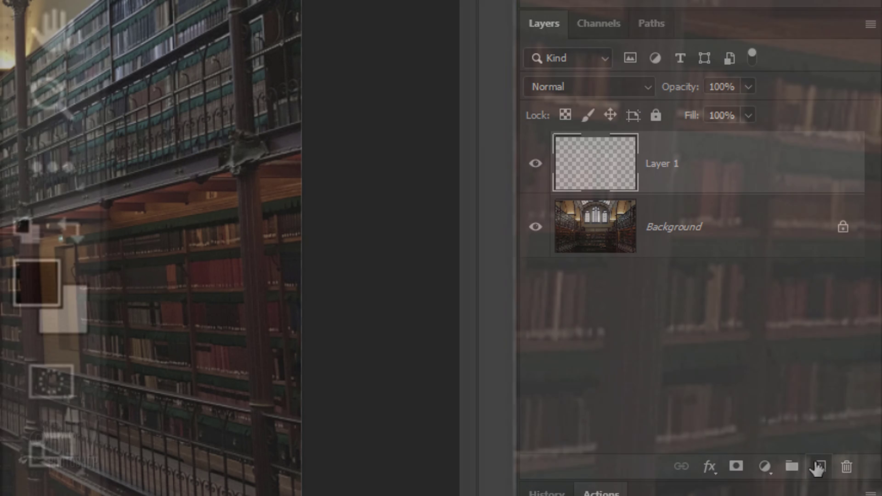
pyautogui.hotkey('alt', 'Delete')
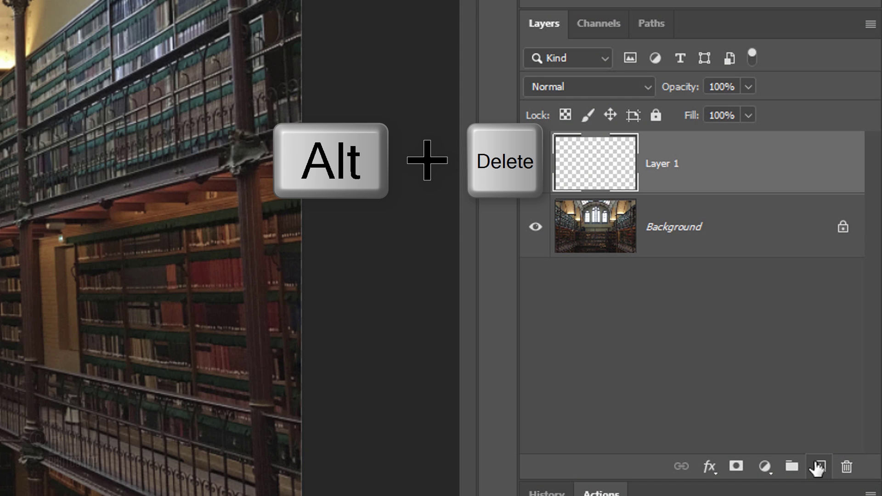
pyautogui.hotkey('alt', 'Delete')
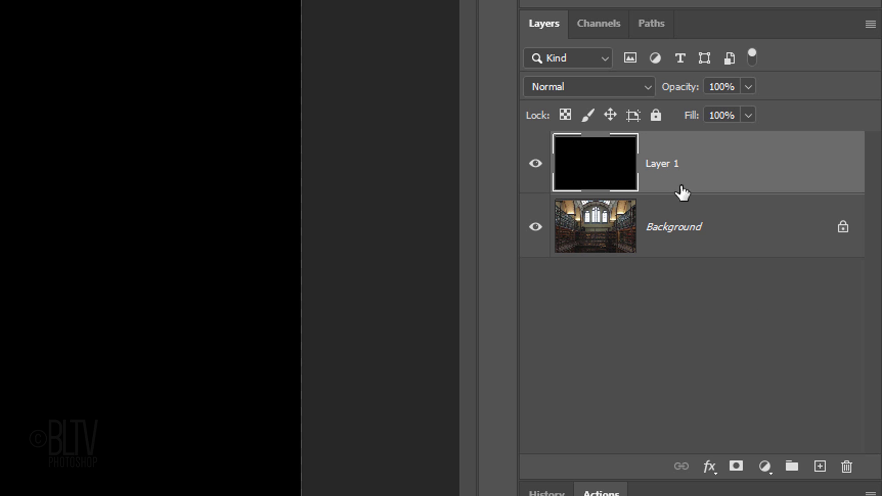
pyautogui.click(600, 23)
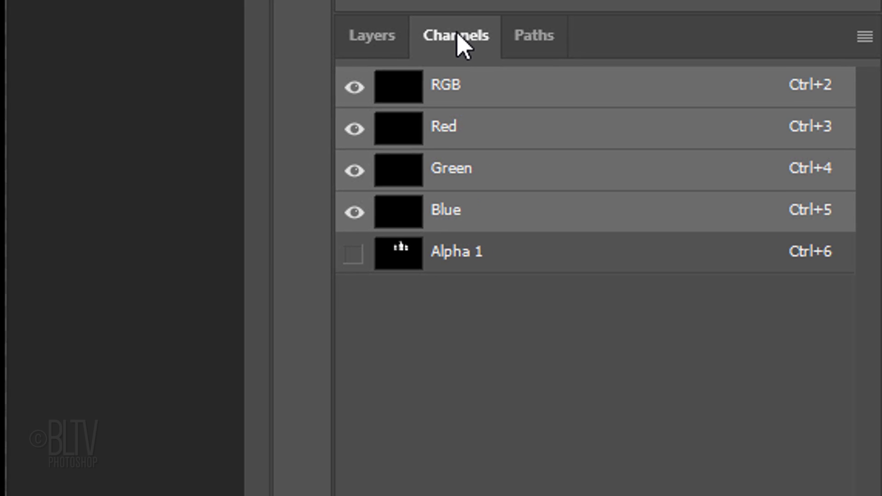
pyautogui.keyDown('ctrl'); pyautogui.click(401, 248); pyautogui.keyUp('ctrl')
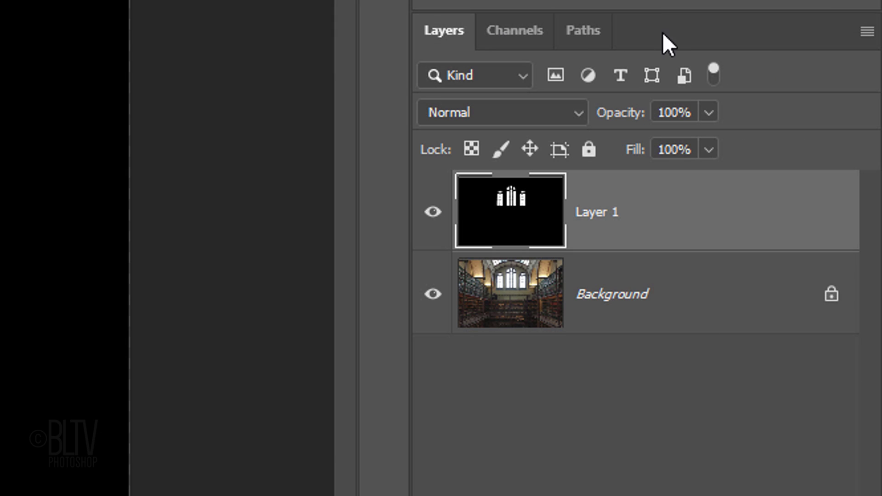
# Convert Layer 1 to a smart object and apply a Zoom Radial Blur with its center moved up
pyautogui.click(869, 33)
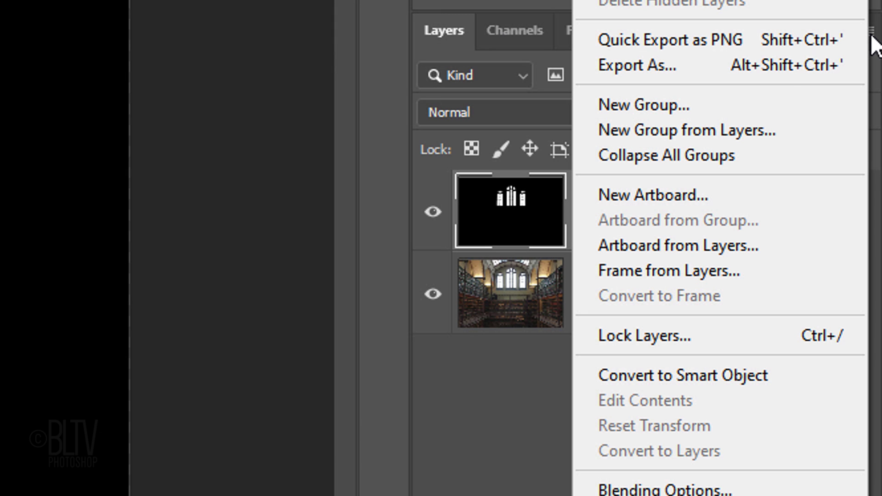
pyautogui.click(666, 375)
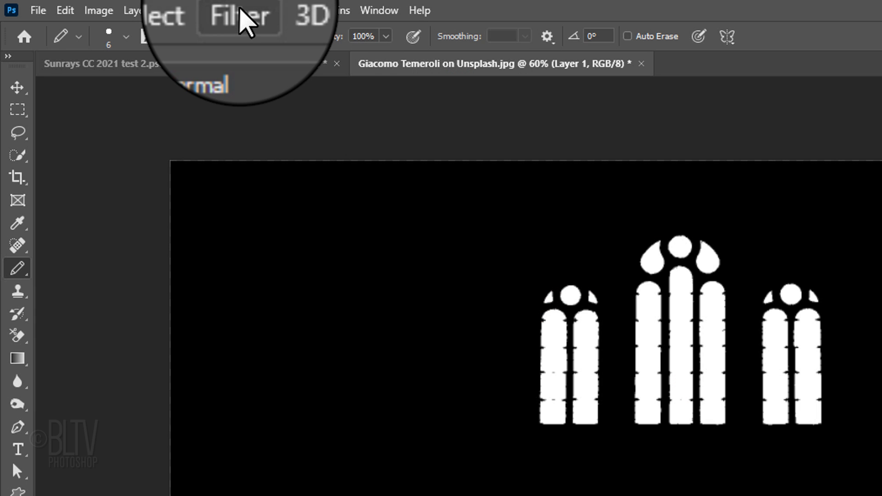
pyautogui.click(238, 10)
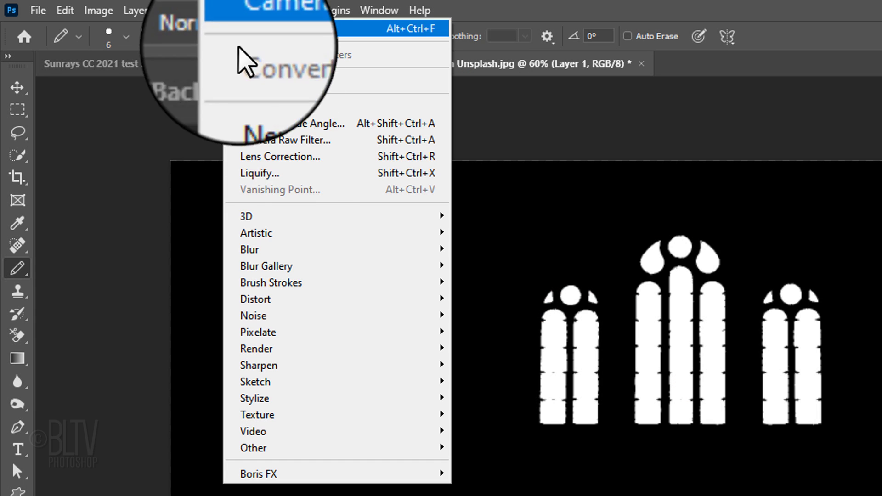
pyautogui.moveTo(257, 248)
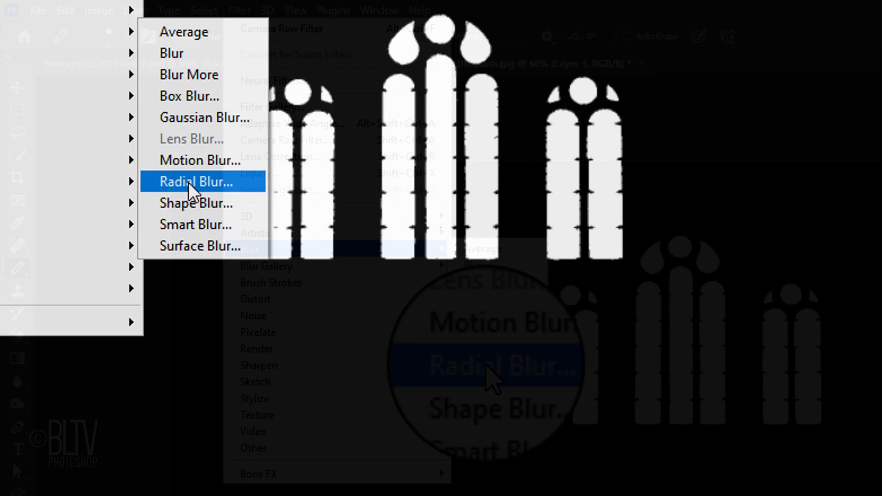
pyautogui.click(487, 365)
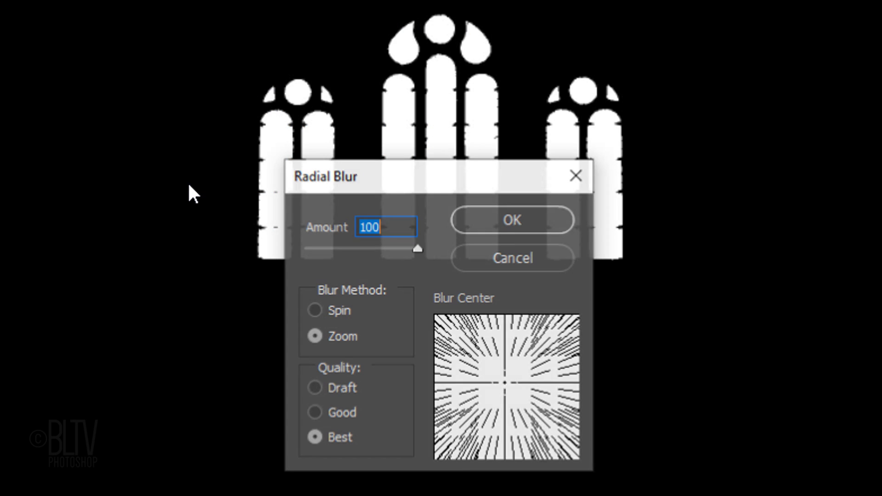
pyautogui.moveTo(500, 381)
pyautogui.mouseDown()
pyautogui.moveTo(510, 379)
pyautogui.moveTo(473, 361)
pyautogui.moveTo(504, 411)
pyautogui.moveTo(510, 369)
pyautogui.moveTo(429, 309)
pyautogui.moveTo(592, 297)
pyautogui.moveTo(515, 300)
pyautogui.moveTo(504, 312)
pyautogui.mouseUp()
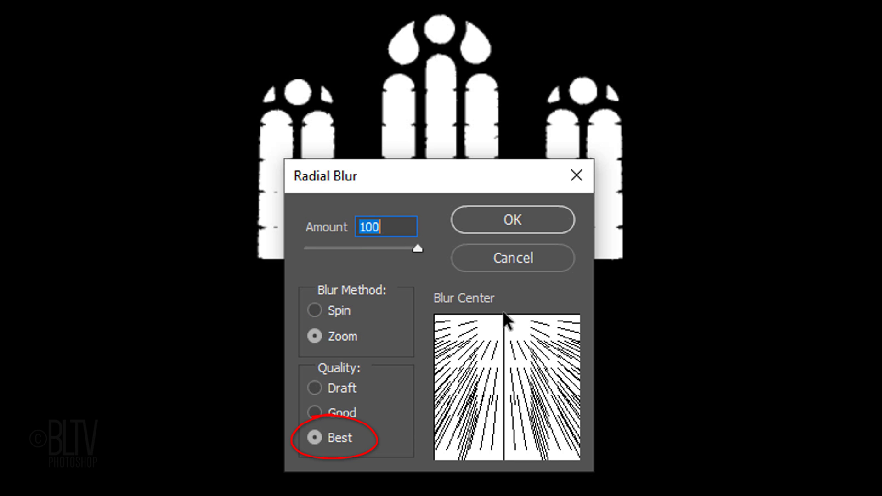
pyautogui.click(507, 220)
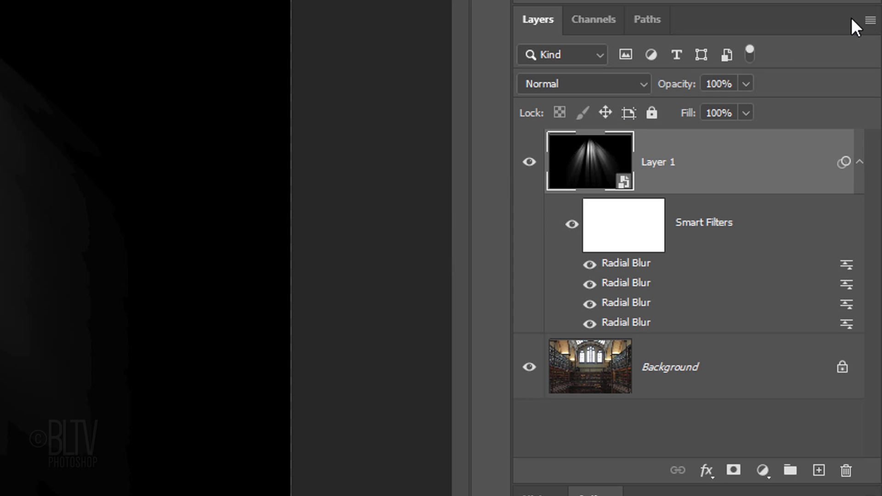
# Pack the blurred rays on Layer 1 into a single smart object and hide it
pyautogui.click(871, 21)
pyautogui.click(696, 290)
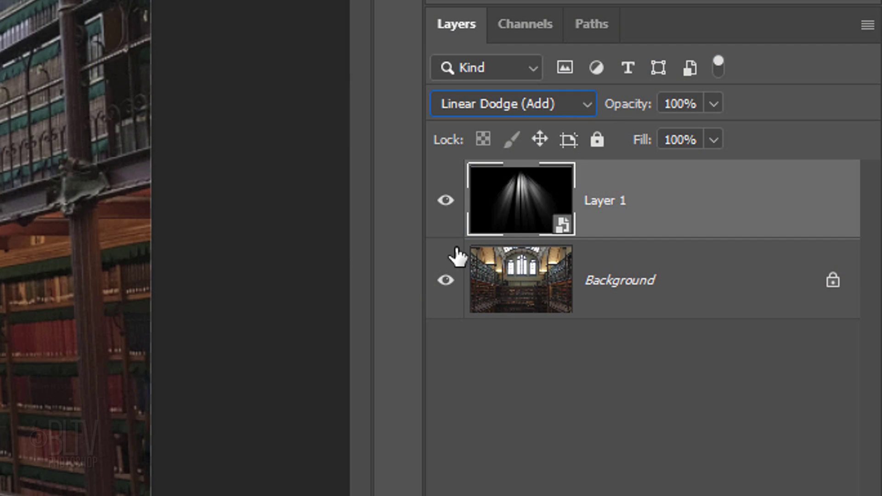
pyautogui.click(445, 201)
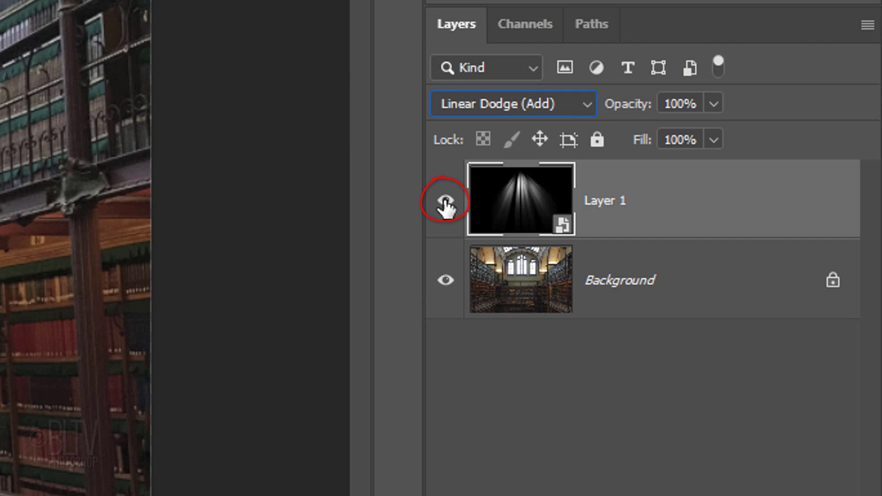
# Convert the Background library photo into a smart object
pyautogui.click(521, 282)
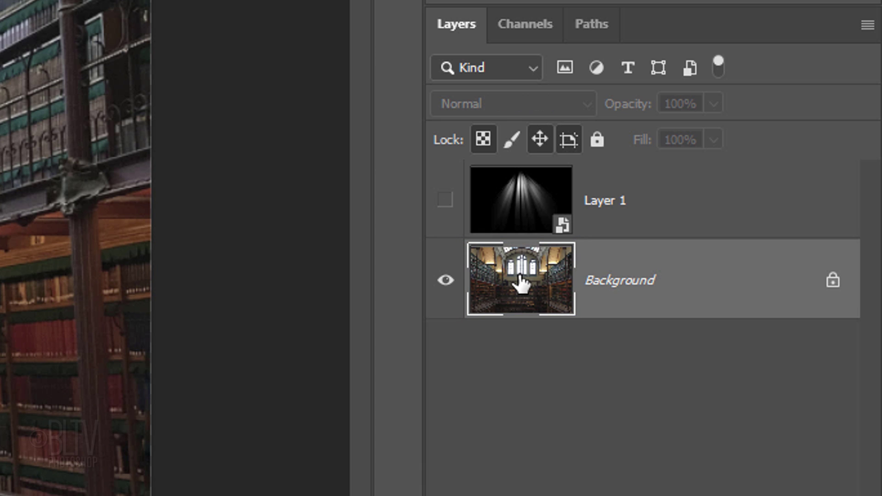
pyautogui.click(866, 25)
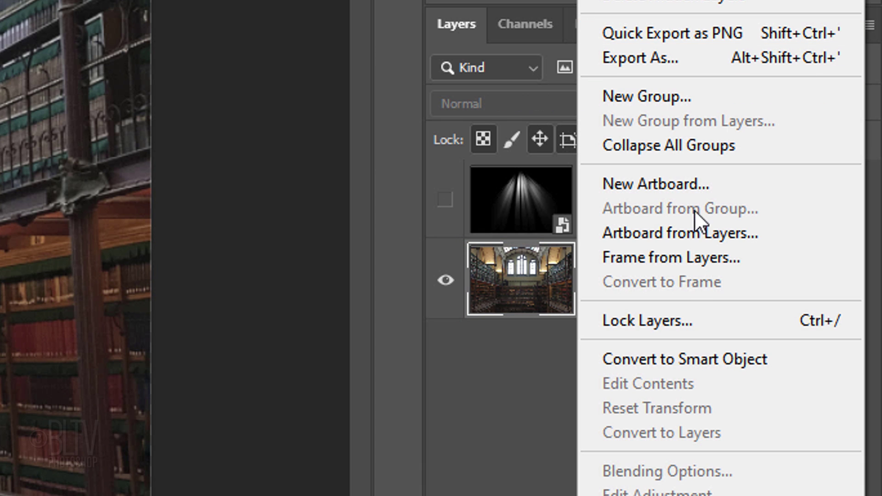
pyautogui.click(676, 359)
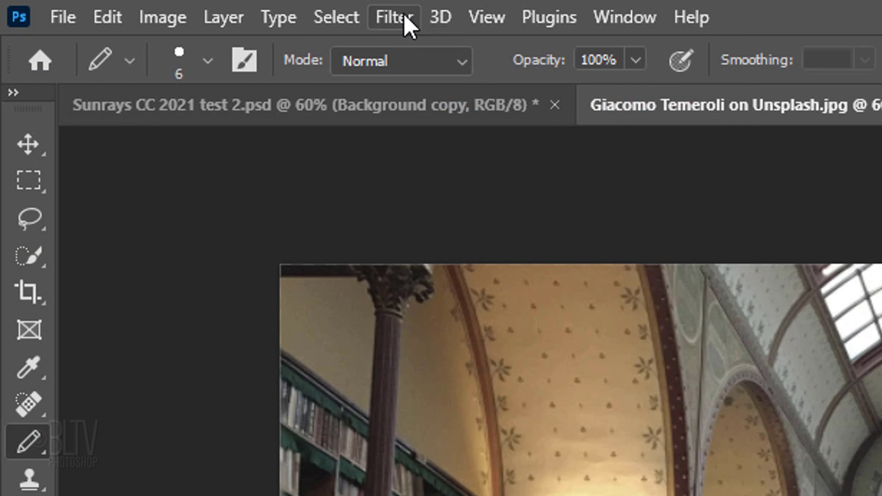
# Open the Camera Raw Filter on the library photo and try out the Exposure slider
pyautogui.click(396, 18)
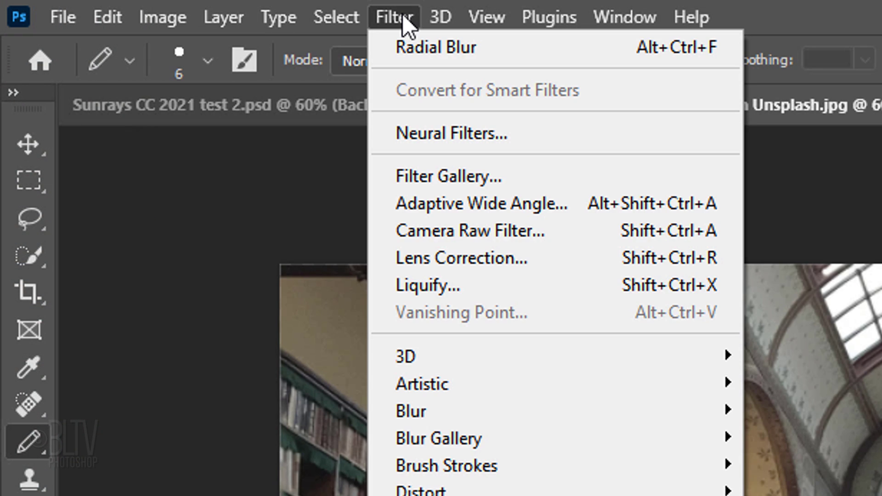
pyautogui.click(472, 231)
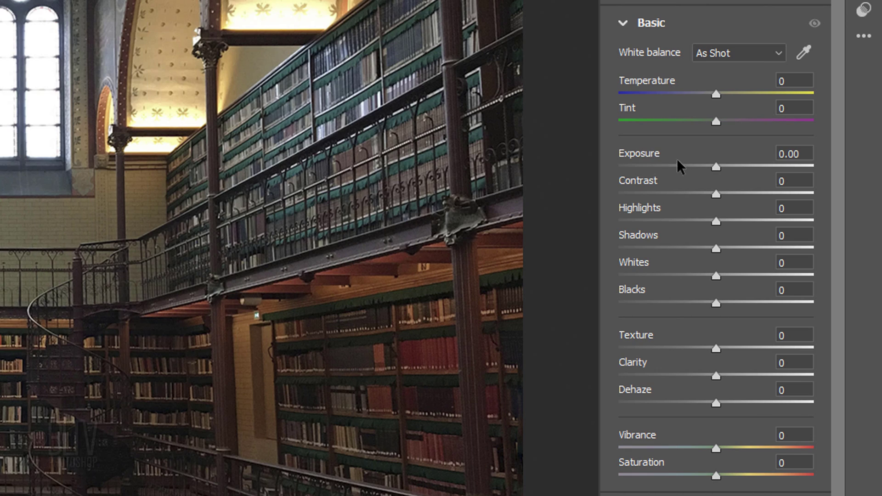
pyautogui.moveTo(716, 166); pyautogui.dragTo(753, 166)
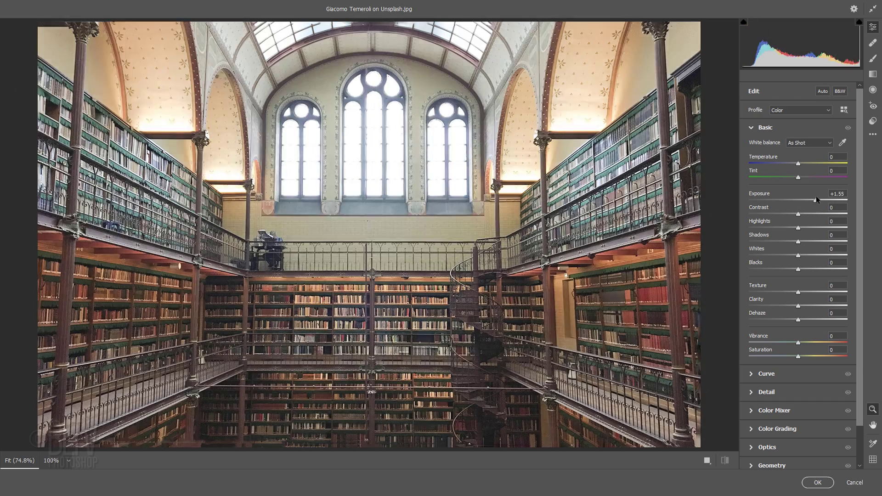
pyautogui.moveTo(816, 200); pyautogui.dragTo(823, 200)
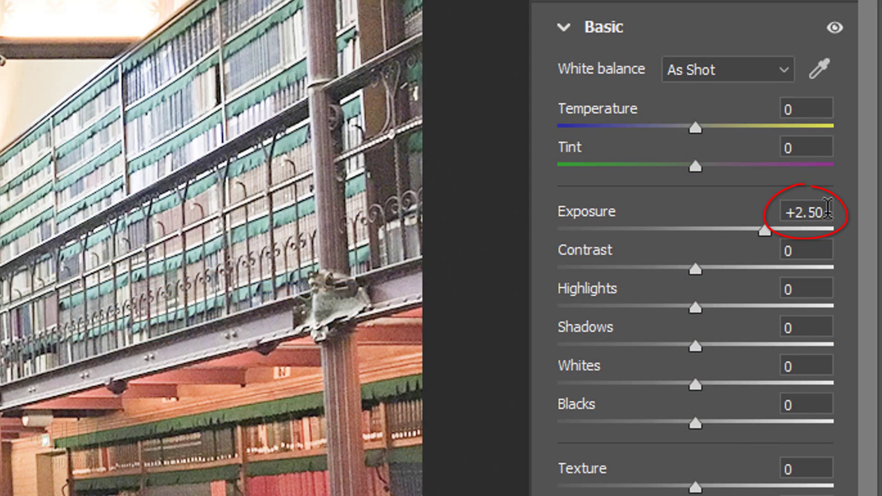
# Set Camera Raw Exposure to -2.30, Contrast to 60 and Whites to 100
pyautogui.click(836, 194)
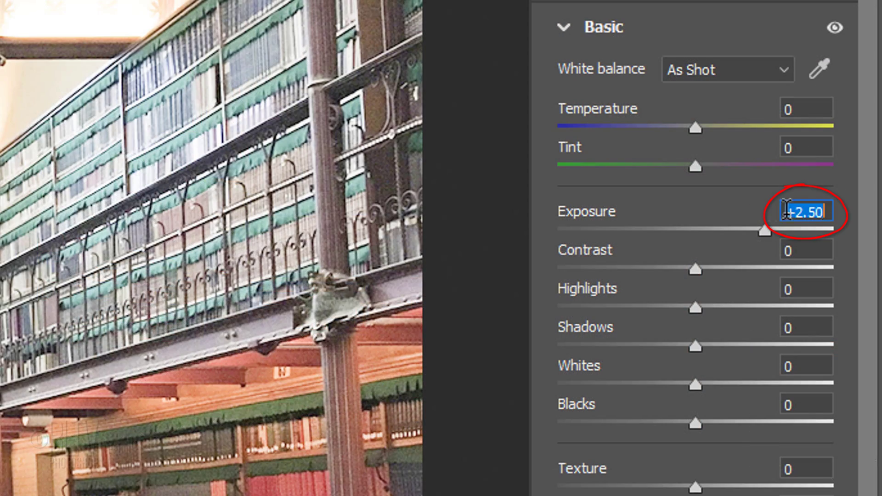
pyautogui.write('-2.3')
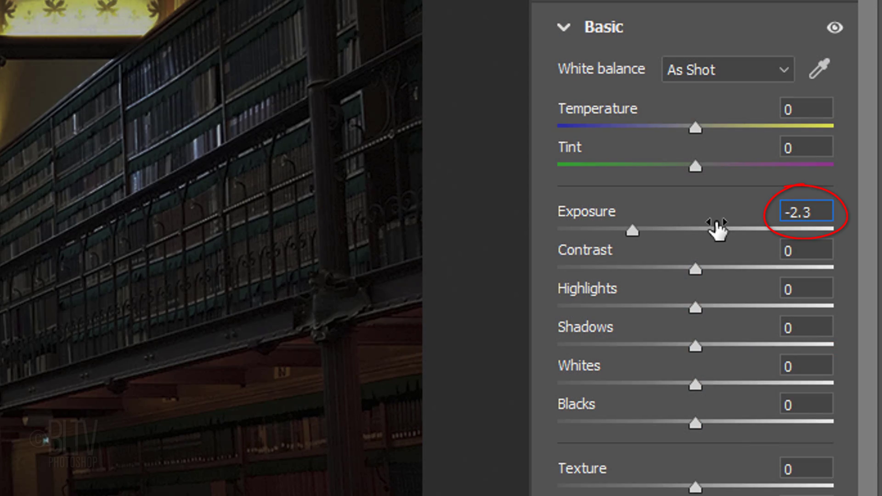
pyautogui.click(816, 250)
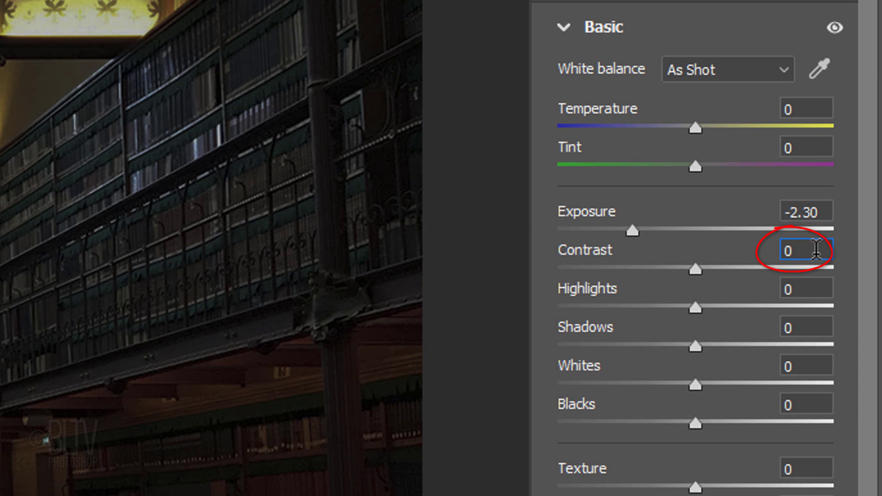
pyautogui.write('60')
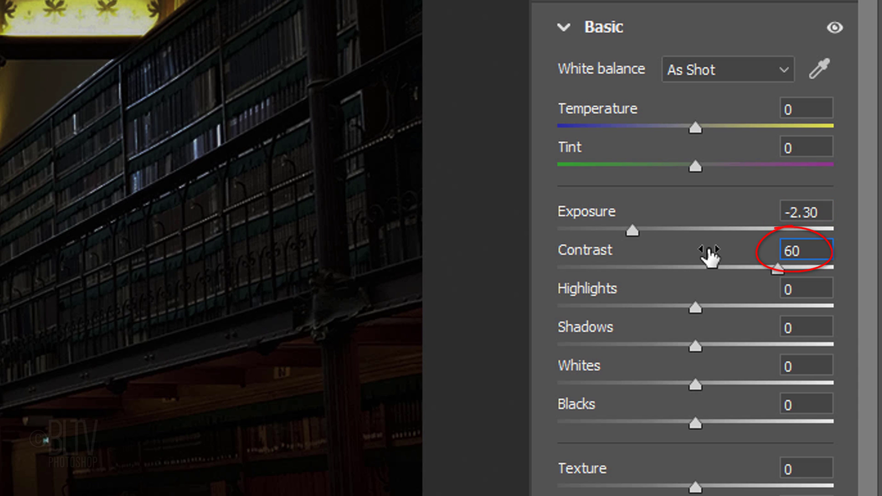
pyautogui.click(817, 363)
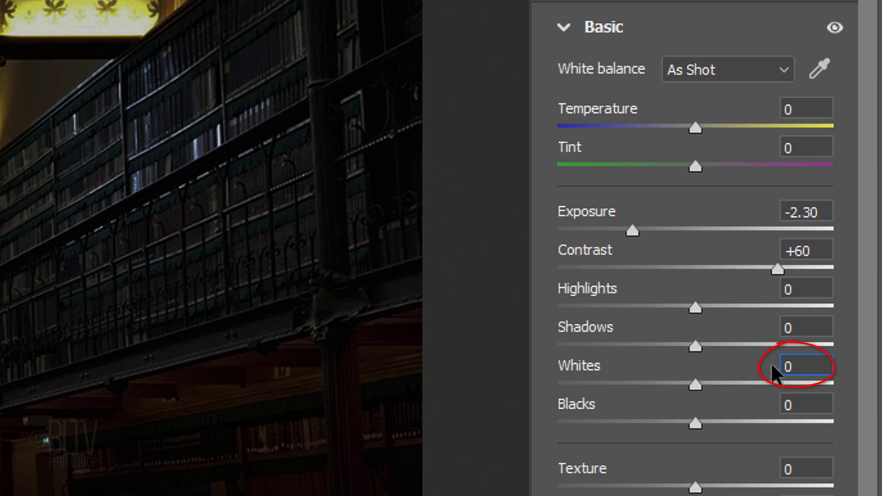
pyautogui.write('100')
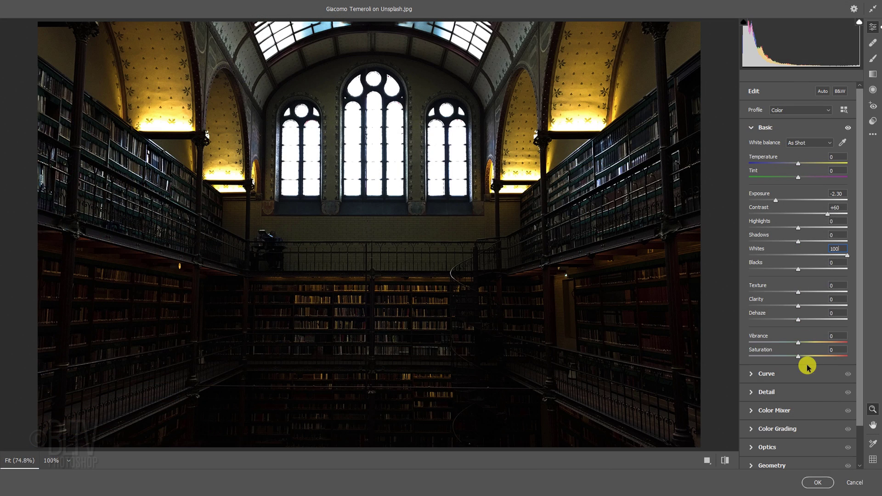
# Apply the Camera Raw settings, make Layer 1 visible, and group it into Group 1 with Ctrl+G
pyautogui.click(819, 482)
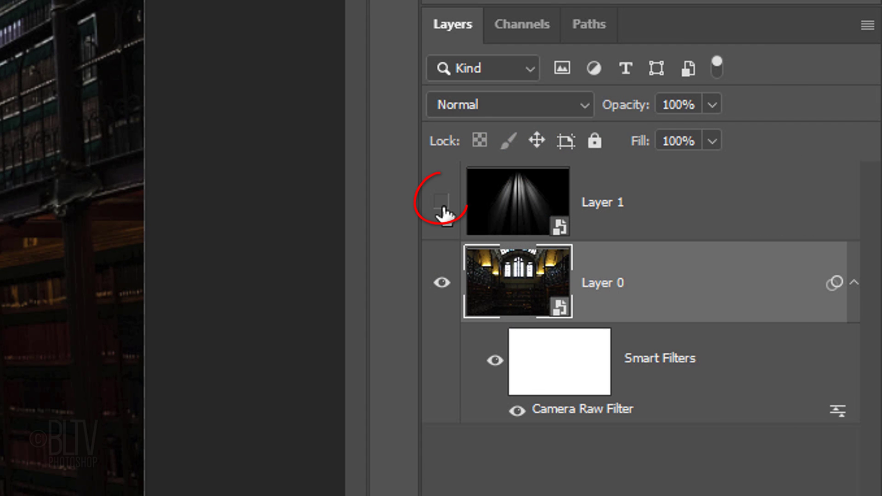
pyautogui.click(441, 201)
pyautogui.click(512, 199)
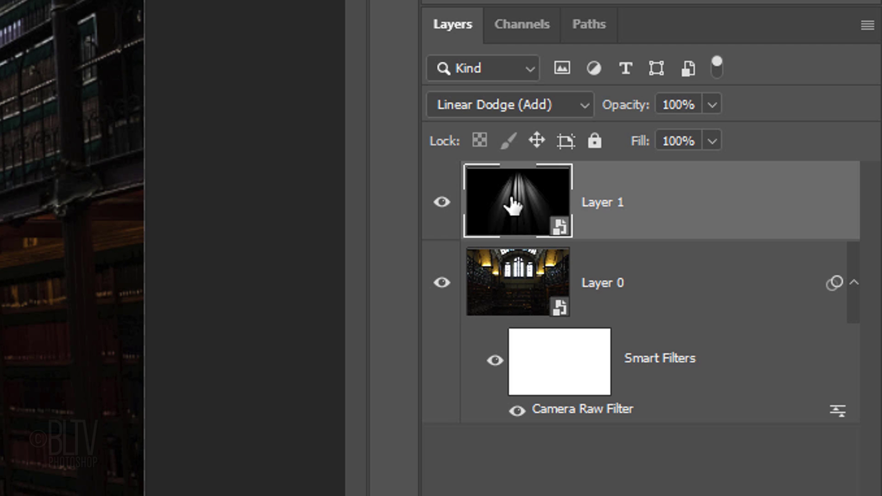
pyautogui.hotkey('ctrl', 'g')
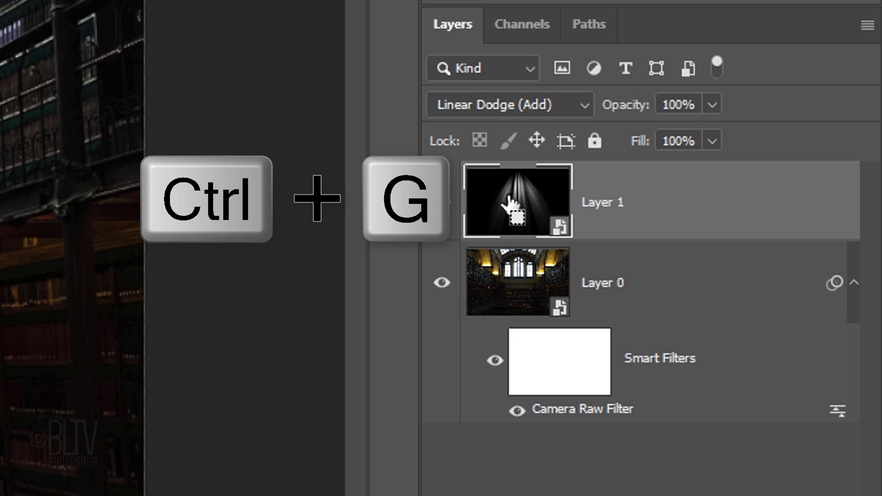
pyautogui.hotkey('ctrl', 'g')
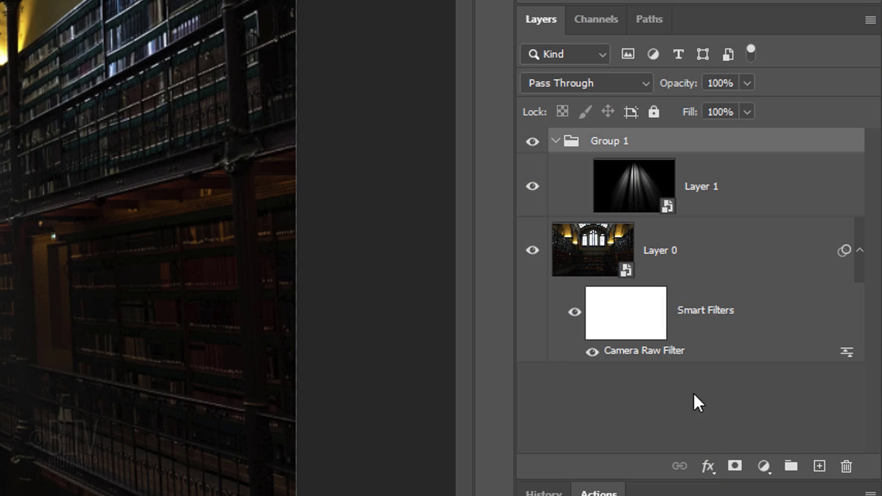
# Add a layer mask to Group 1 and fill it using Filter > Render > Clouds
pyautogui.click(734, 467)
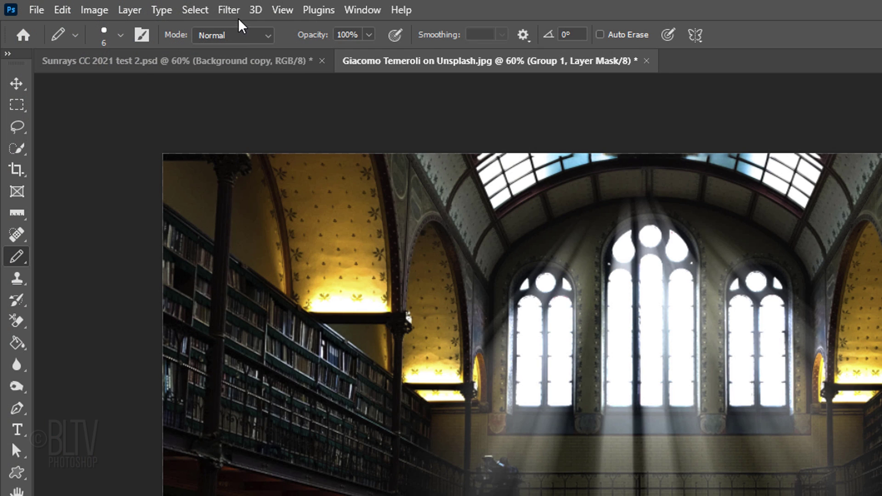
pyautogui.click(234, 11)
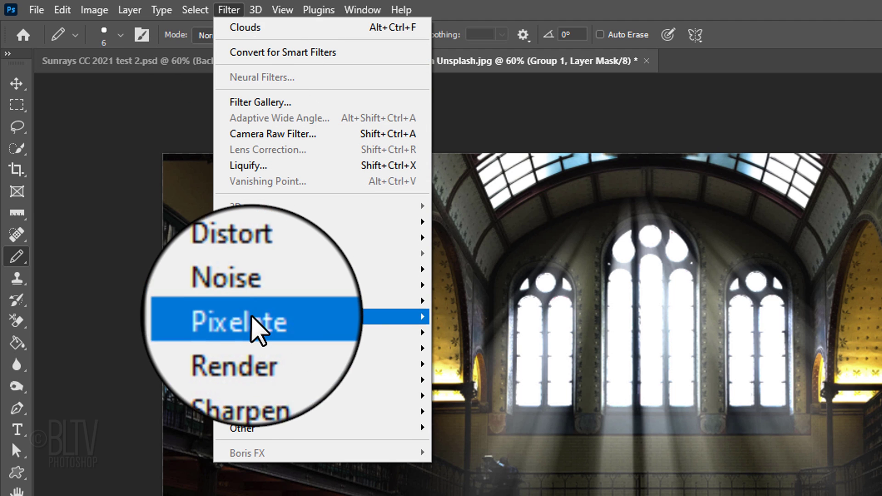
pyautogui.moveTo(248, 333)
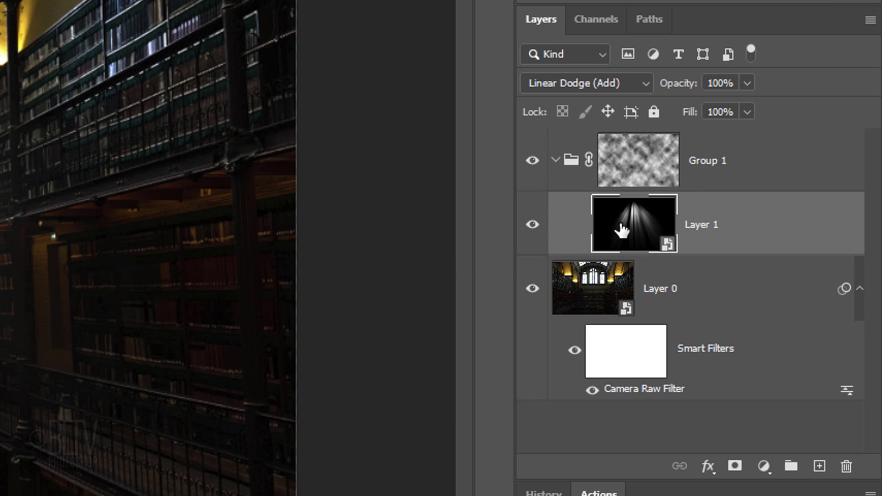
# Duplicate the sun-ray layer with Ctrl+J up to Layer 1 copy 6 and load the Alpha 1 selection
pyautogui.moveTo(621, 230); pyautogui.dragTo(624, 231)
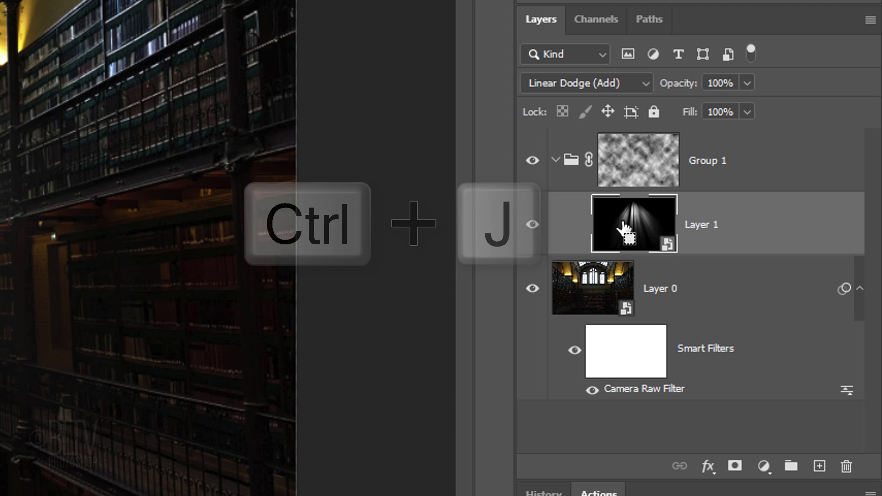
pyautogui.hotkey('ctrl', 'j')
pyautogui.hotkey('ctrl', 'j')
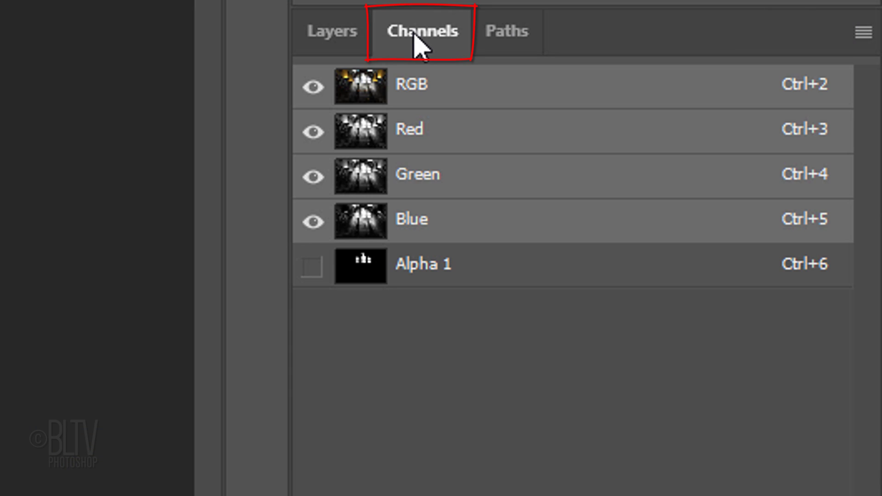
pyautogui.keyDown('ctrl'); pyautogui.click(363, 262); pyautogui.keyUp('ctrl')
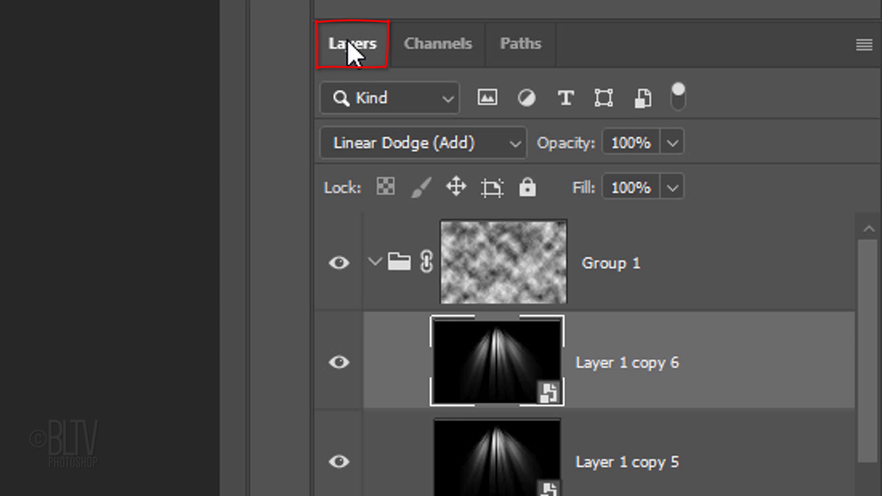
# Target Group 1's cloud mask and pick the Brush Tool with a 150 px Soft Round tip at 0% hardness
pyautogui.click(492, 265)
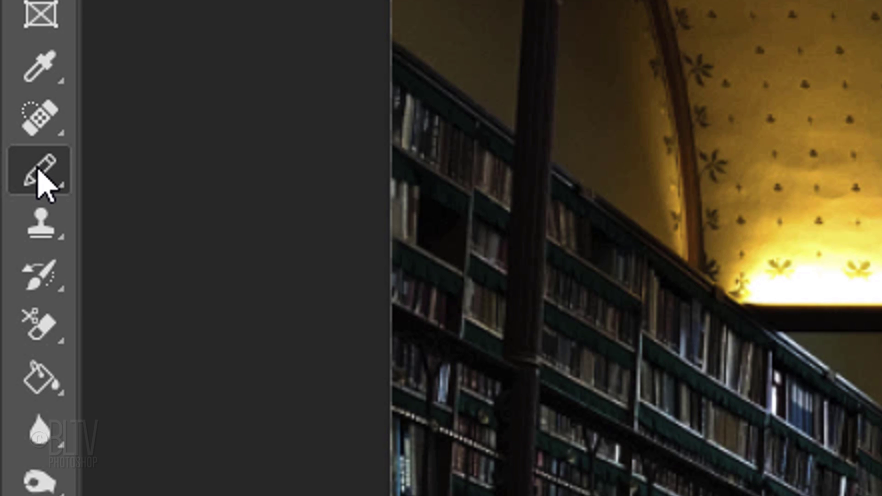
pyautogui.rightClick(40, 173)
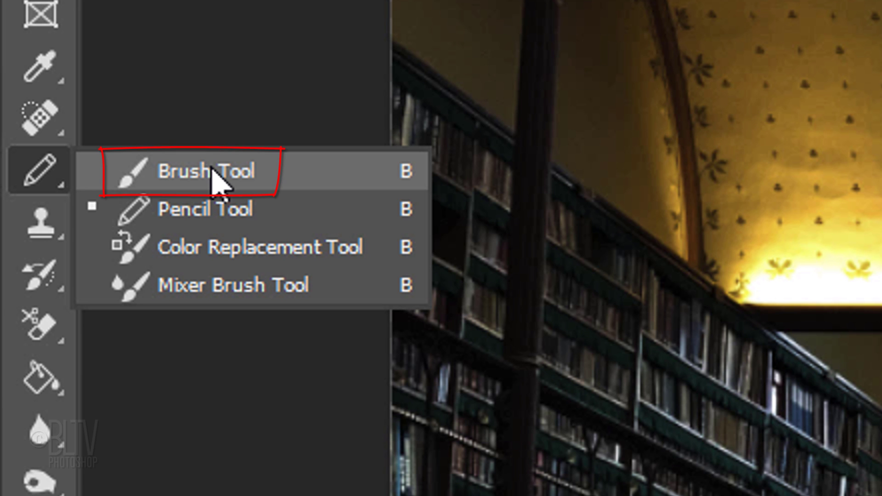
pyautogui.click(213, 175)
pyautogui.click(205, 59)
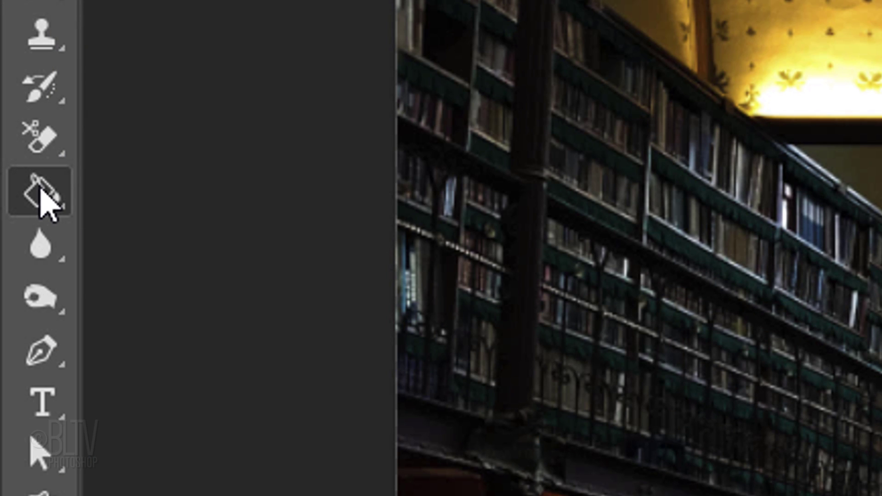
# Select the Gradient Tool with the Foreground to Transparent preset
pyautogui.rightClick(40, 186)
pyautogui.click(216, 192)
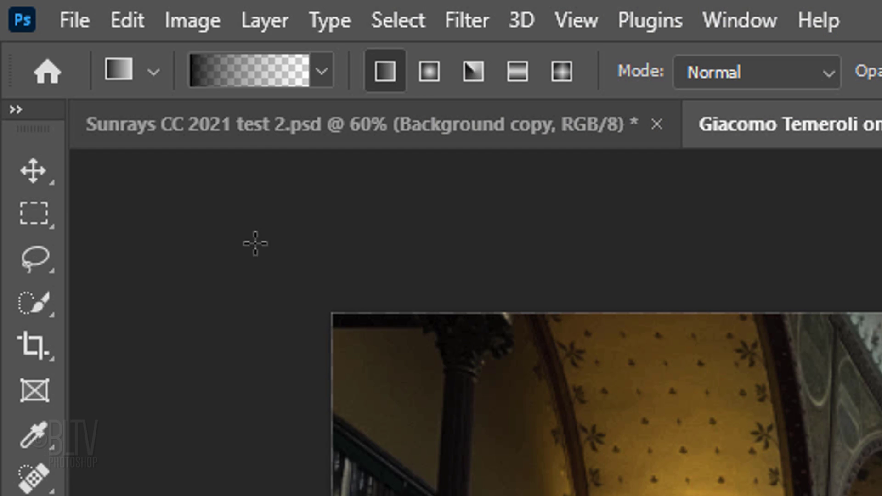
pyautogui.click(320, 72)
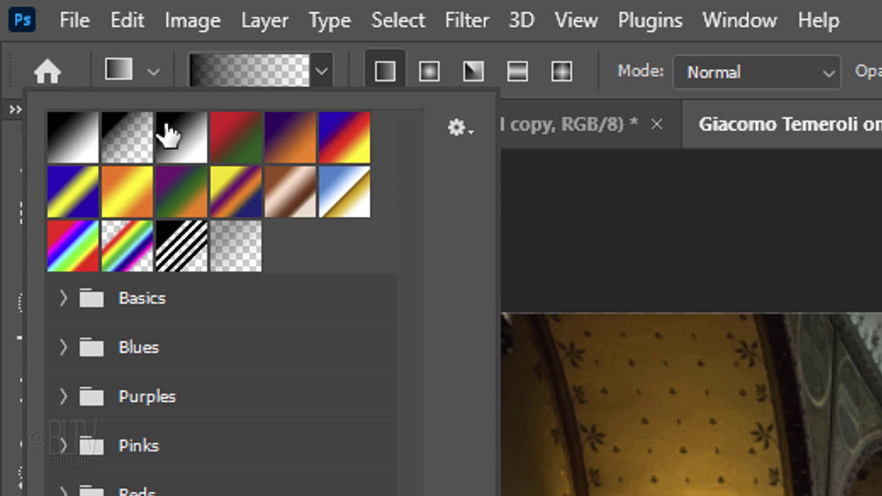
pyautogui.click(130, 136)
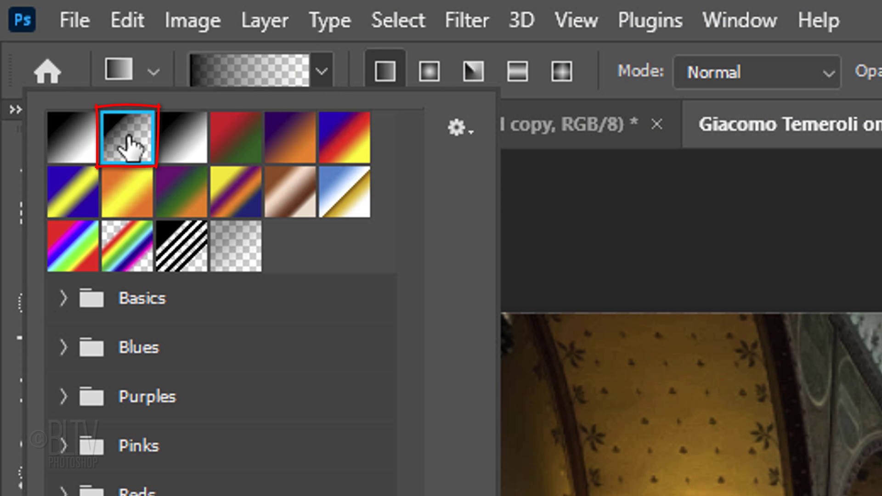
pyautogui.press('Return')
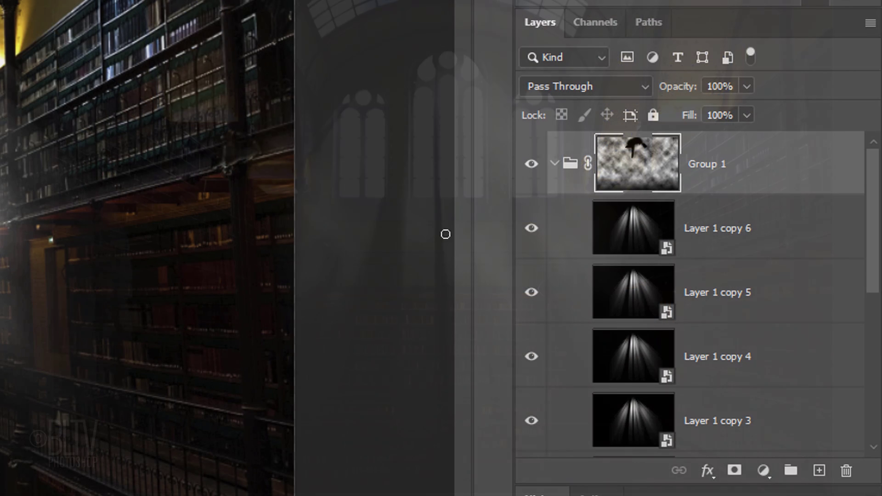
# Hide Layer 1 copy 6 to weaken the rays, then select Layer 1 copy 5 to adjust its opacity
pyautogui.click(532, 229)
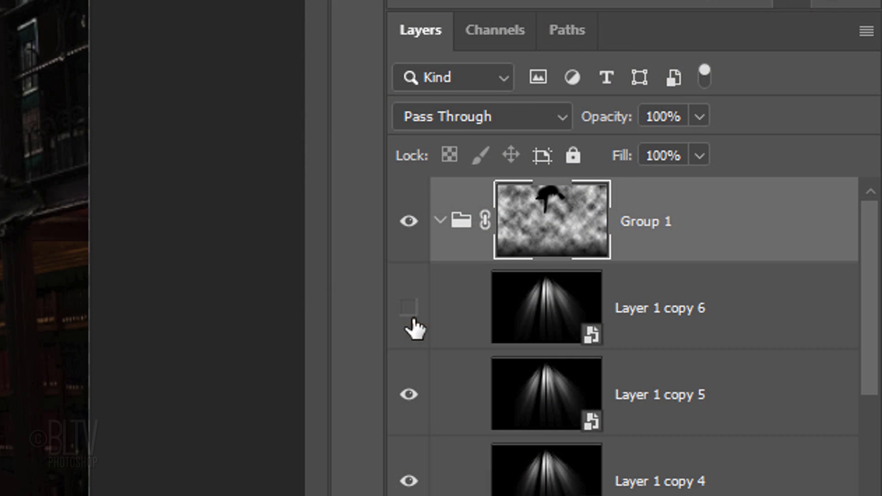
pyautogui.click(553, 388)
pyautogui.click(700, 120)
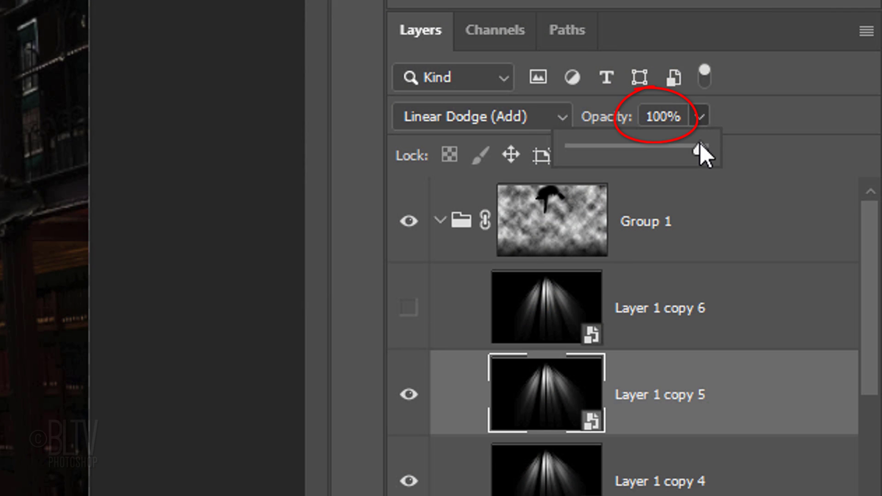